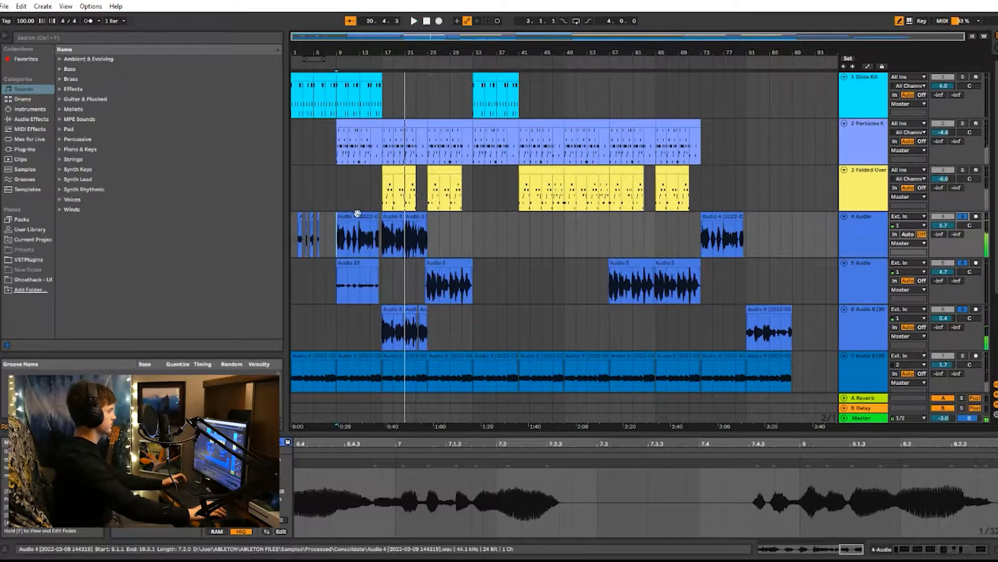
# Stop playback and set the playback start to bar 1 on the Audio 9 track
pyautogui.press('space')
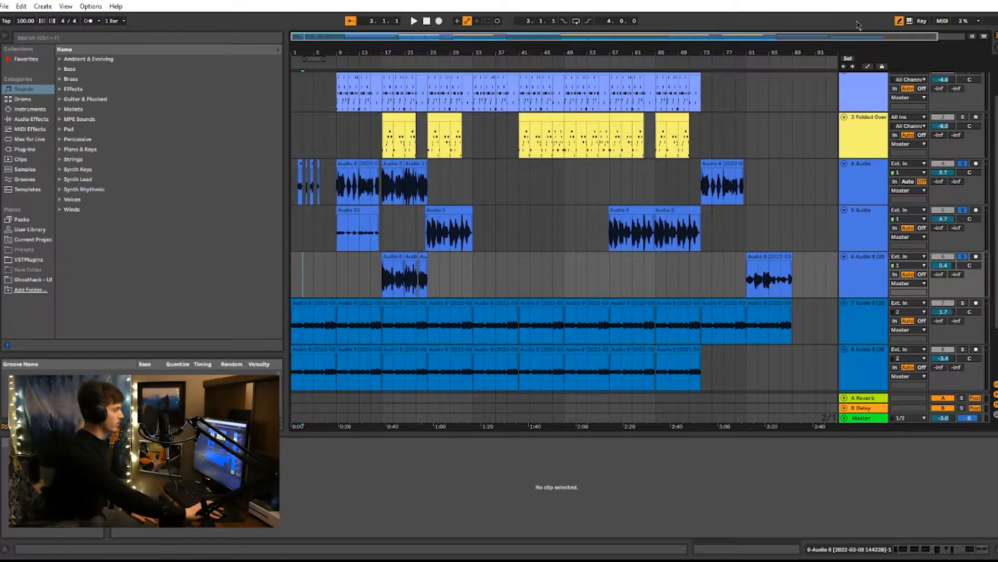
pyautogui.click(295, 323)
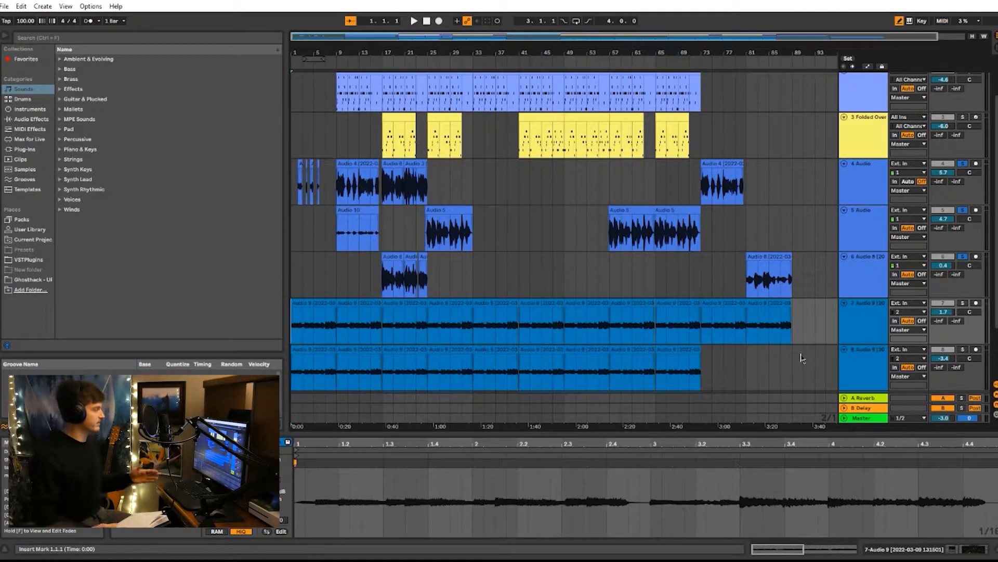
pyautogui.scroll(-3, 890, 216)
# Switch to Firefox, search the web for "chord progression generator" and open the ChordChord site
pyautogui.click(962, 1)
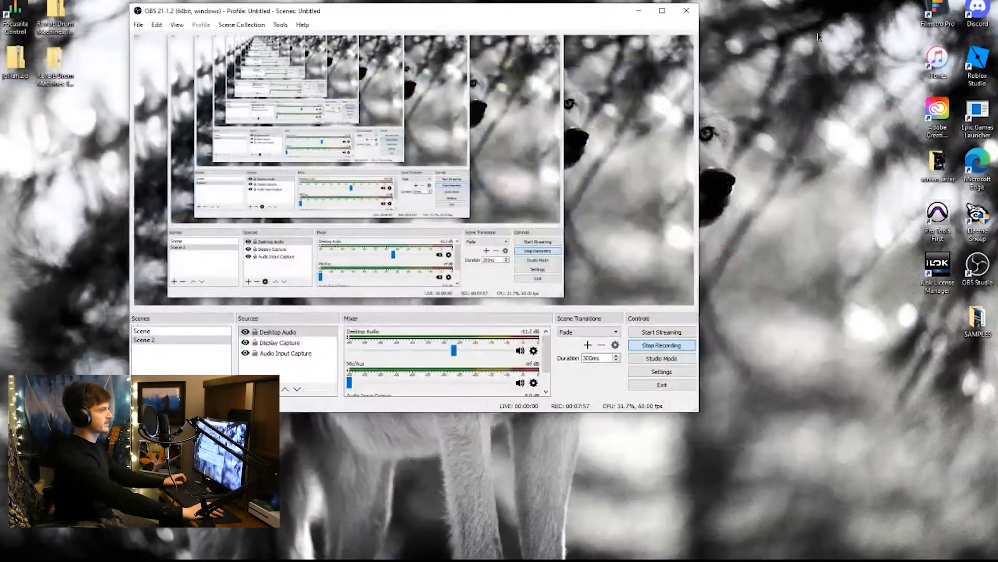
pyautogui.moveTo(2, 405)
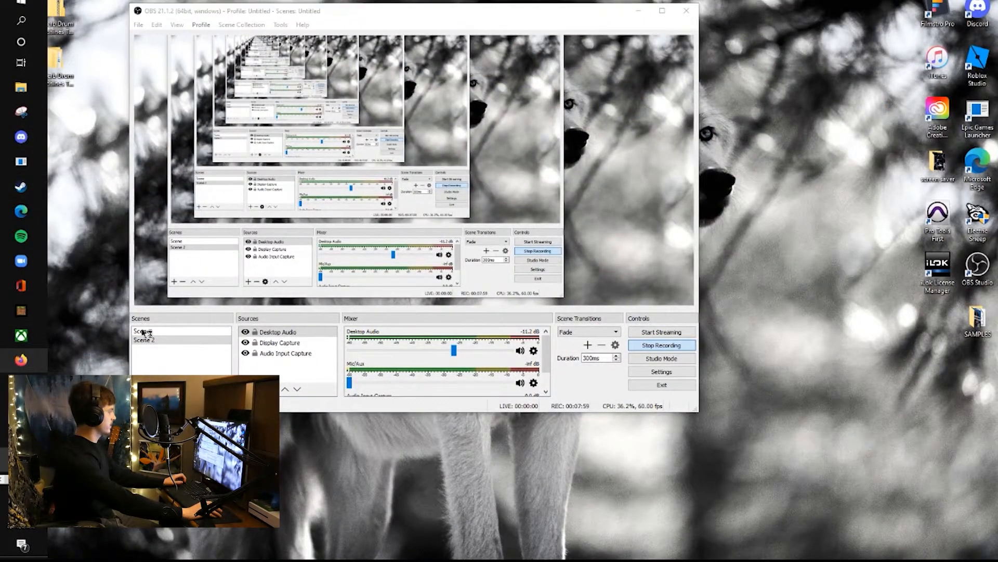
pyautogui.click(20, 363)
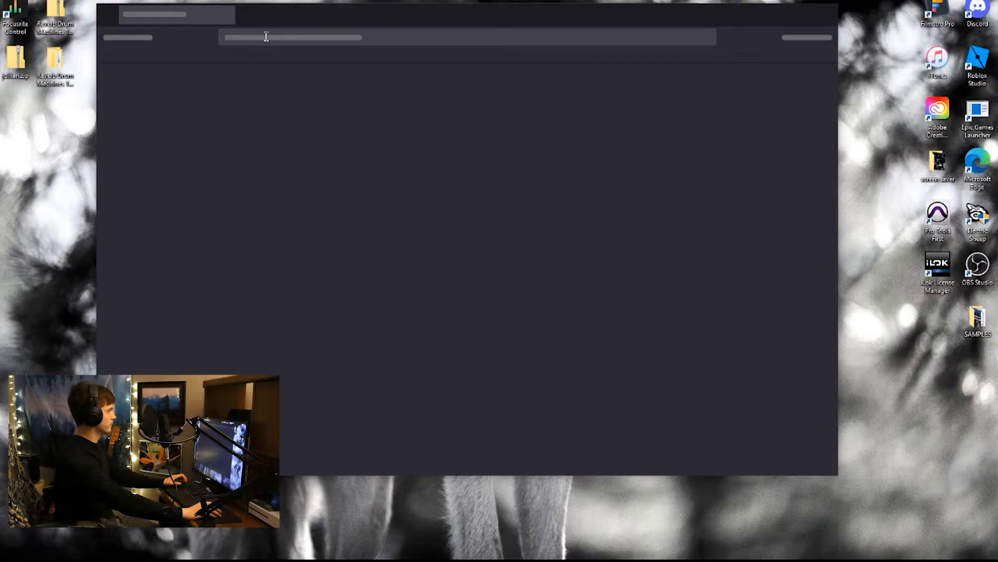
pyautogui.write('chord p')
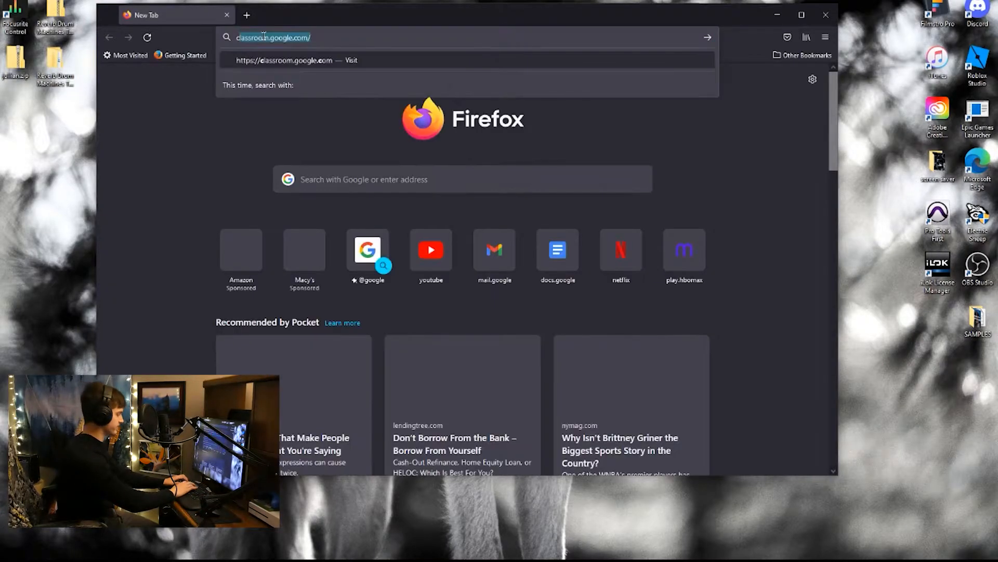
pyautogui.write('rogre')
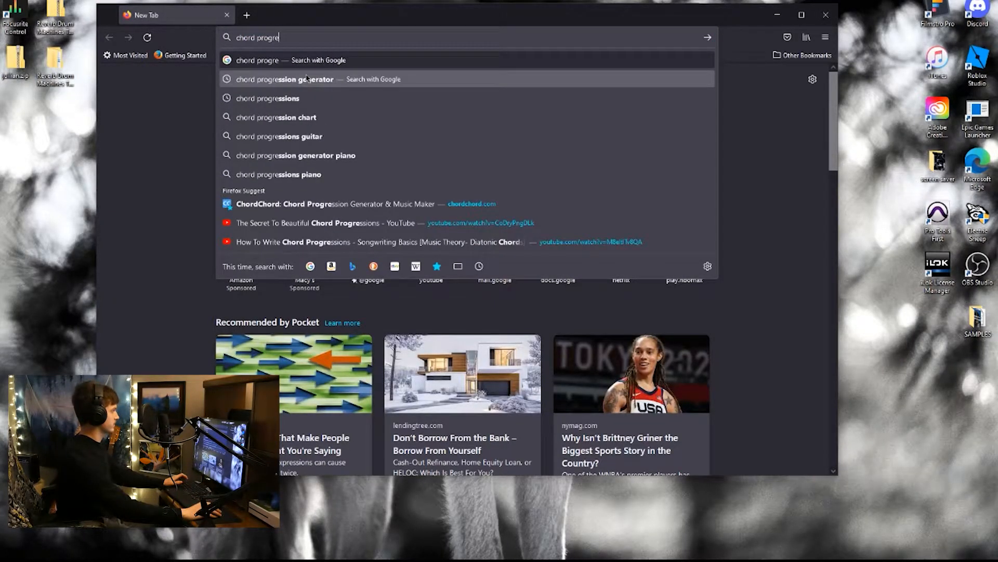
pyautogui.click(333, 79)
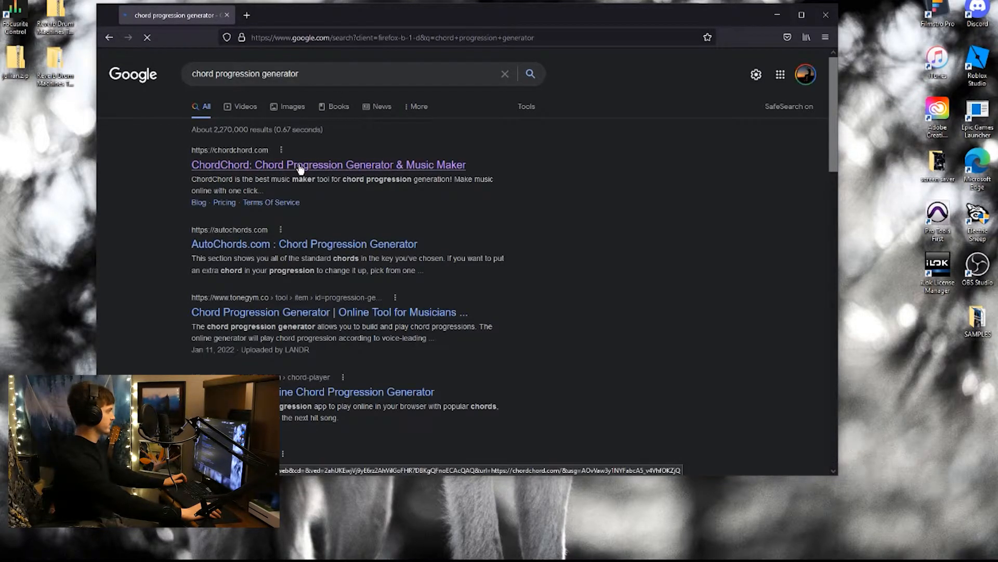
pyautogui.click(298, 167)
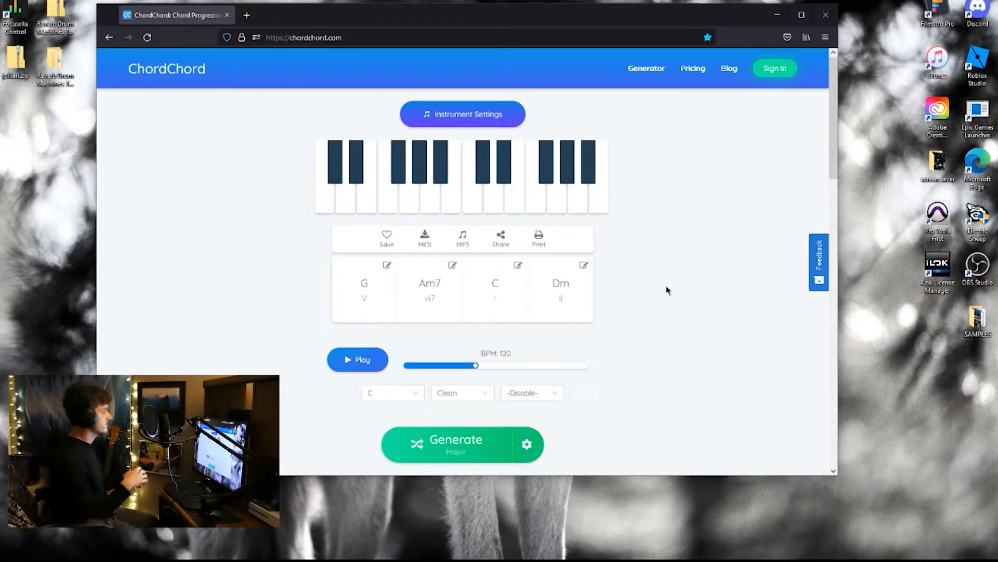
# Examine the ChordChord generator page, including the notes in the Dm chord and the options below it
pyautogui.moveTo(554, 272)
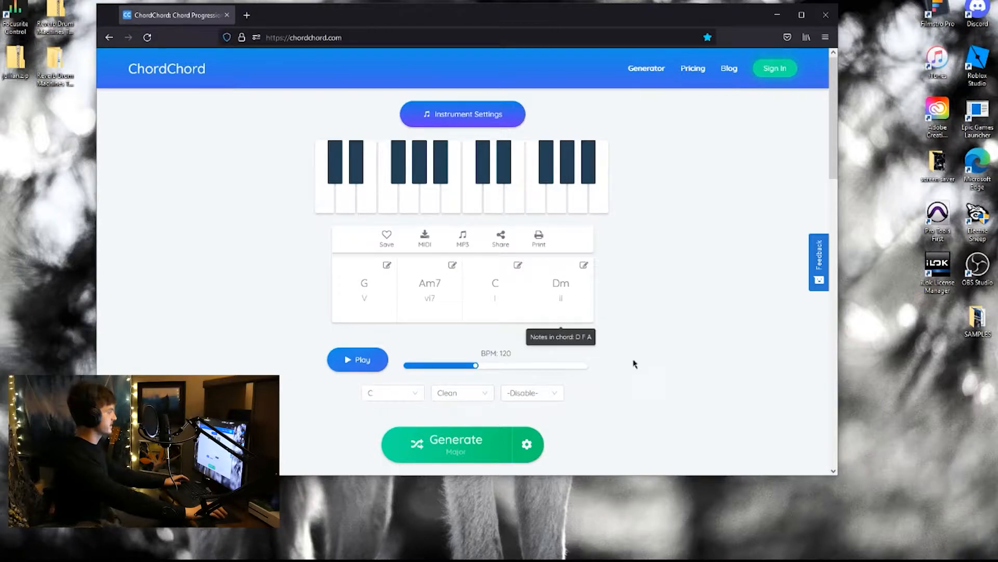
pyautogui.scroll(-2, 650, 360)
pyautogui.scroll(2, 713, 294)
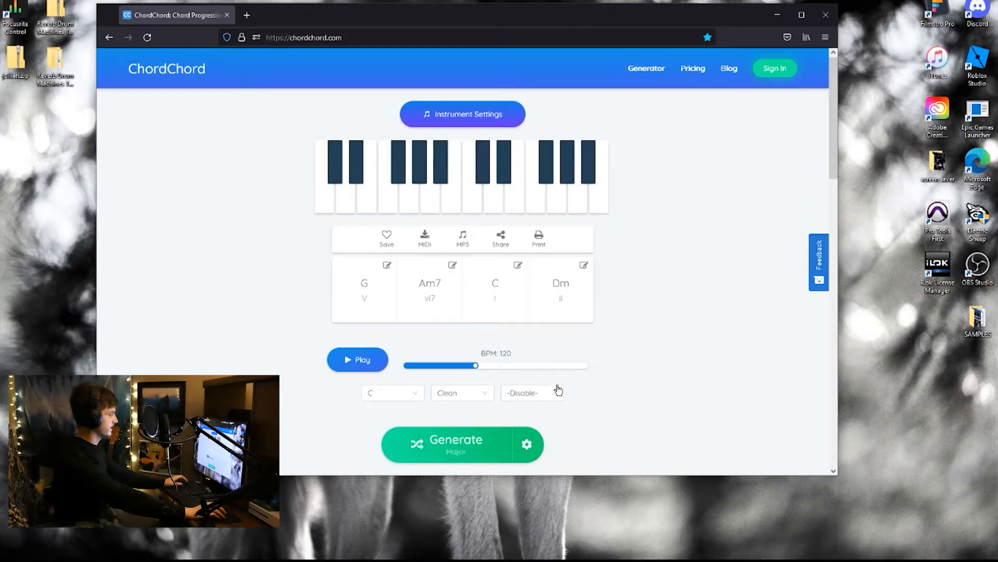
pyautogui.scroll(-1, 583, 414)
pyautogui.scroll(1, 567, 364)
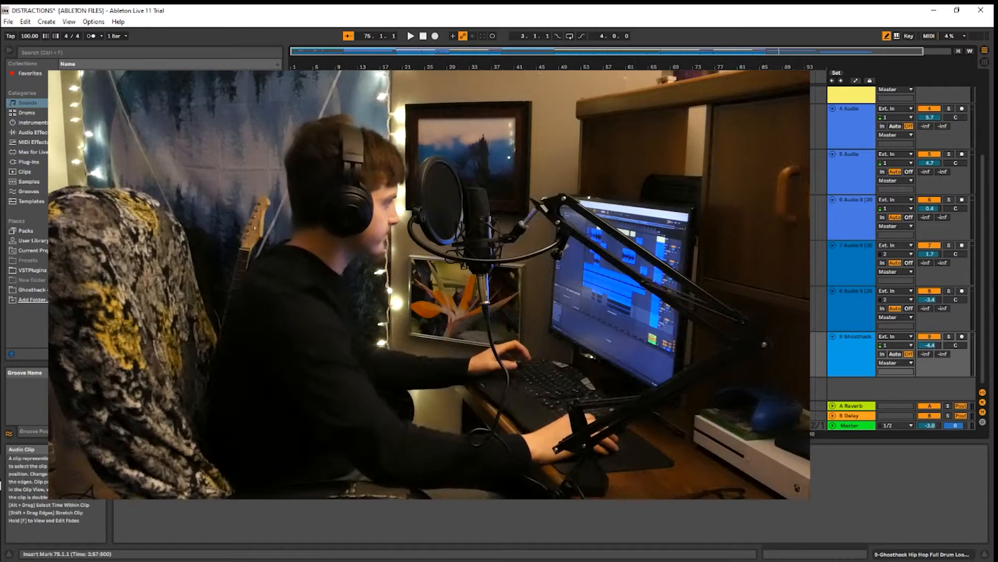
# Switch to Ableton Live, solo track 2 (Particles Keys) and play it from bar 9
pyautogui.click(293, 219)
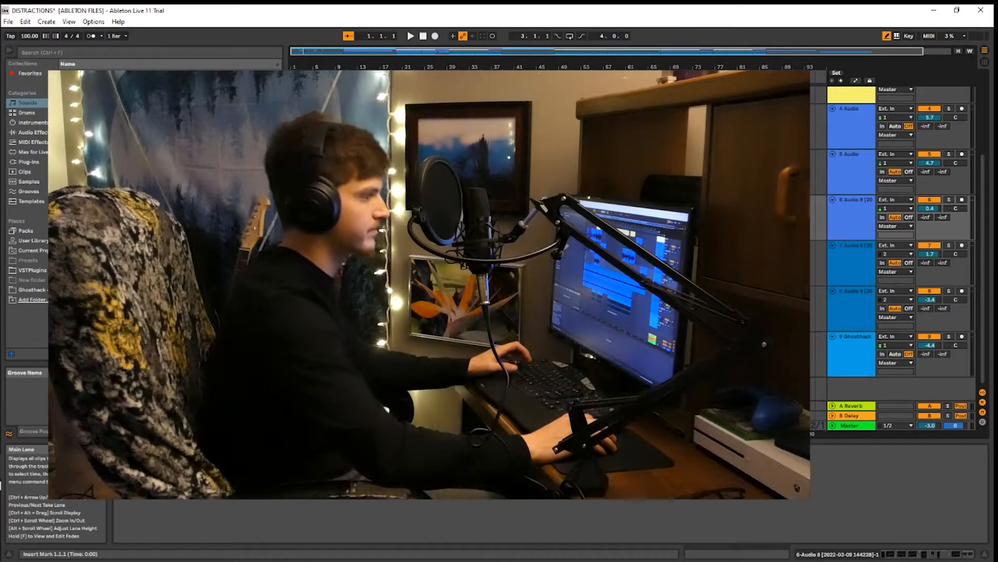
pyautogui.scroll(5, 558, 234)
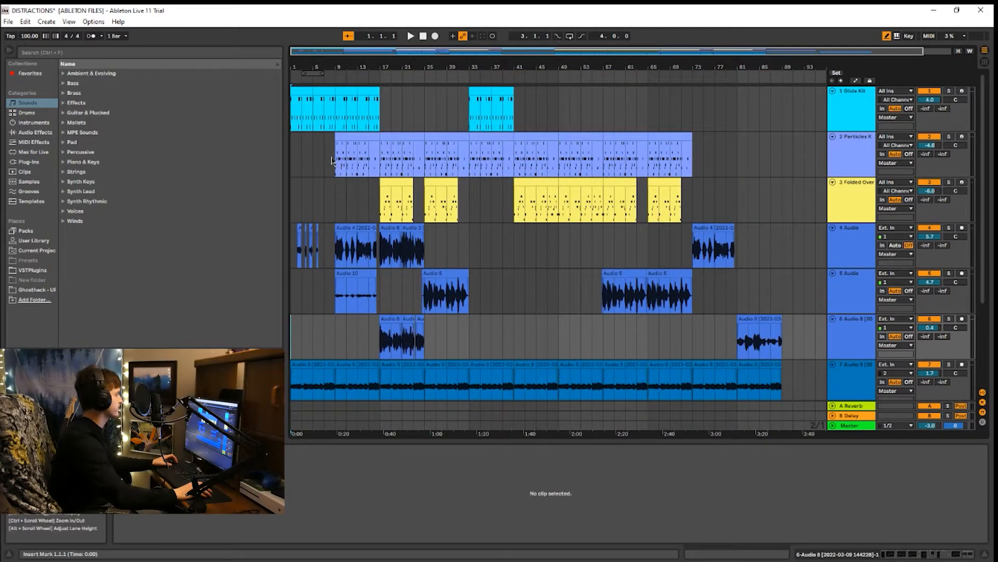
pyautogui.click(335, 160)
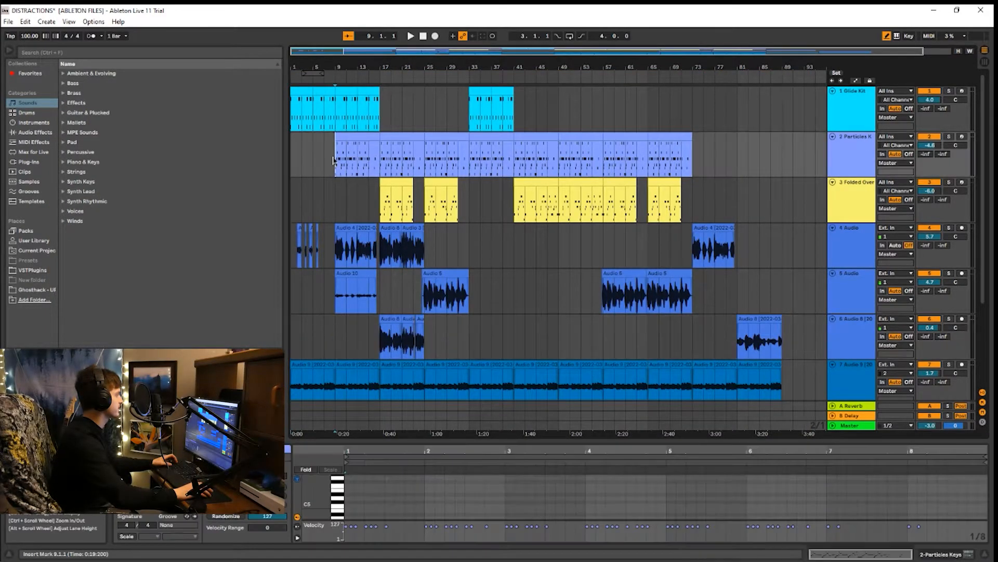
pyautogui.click(948, 137)
pyautogui.press('space')
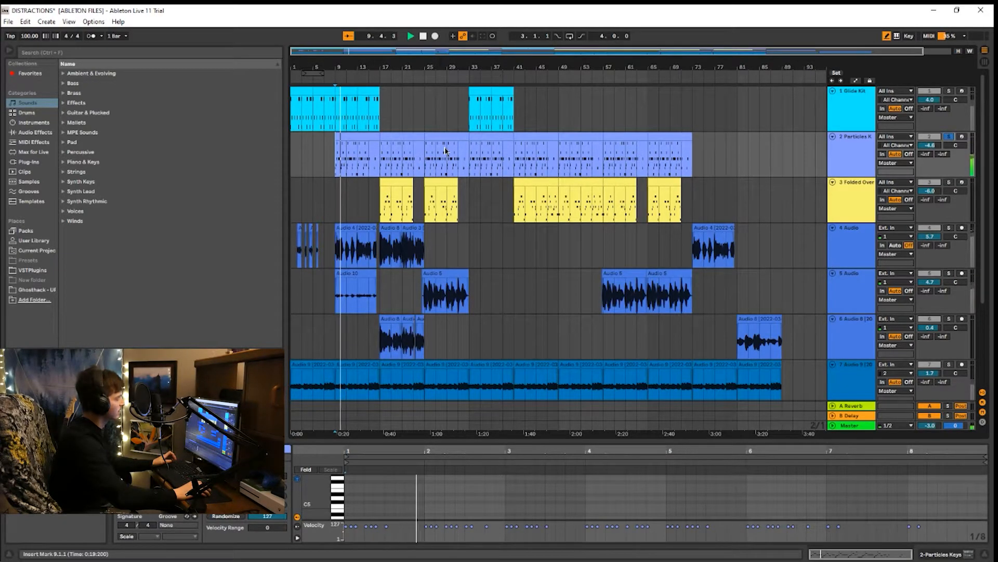
pyautogui.press('space')
# Solo track 3 (Folded Over) and play it from bar 17
pyautogui.click(381, 204)
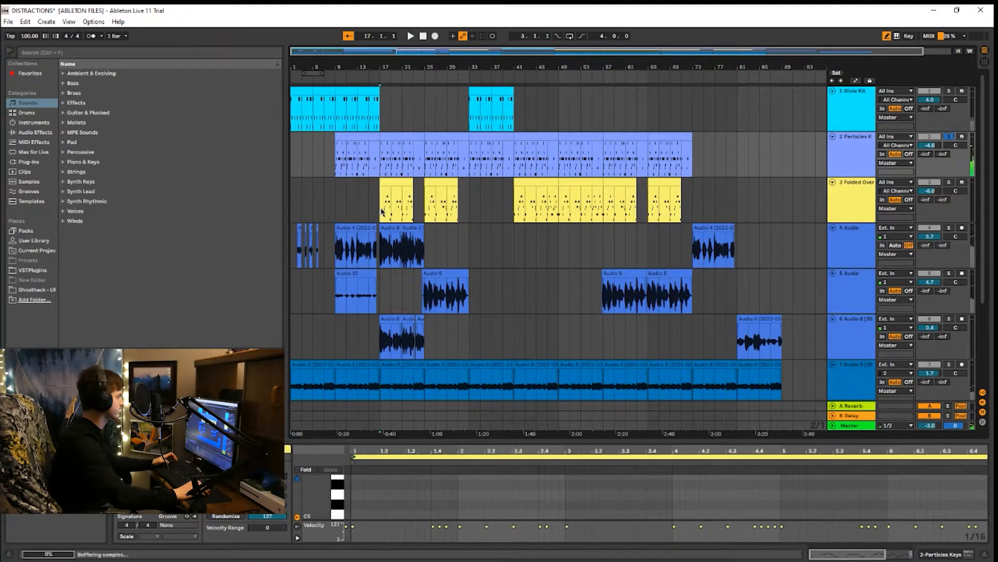
pyautogui.click(949, 182)
pyautogui.press('space')
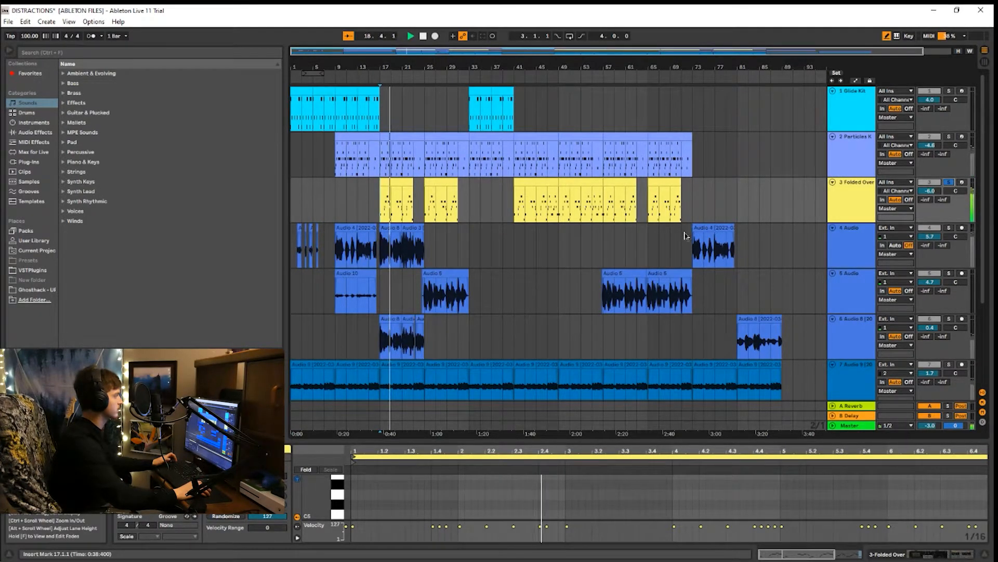
pyautogui.press('space')
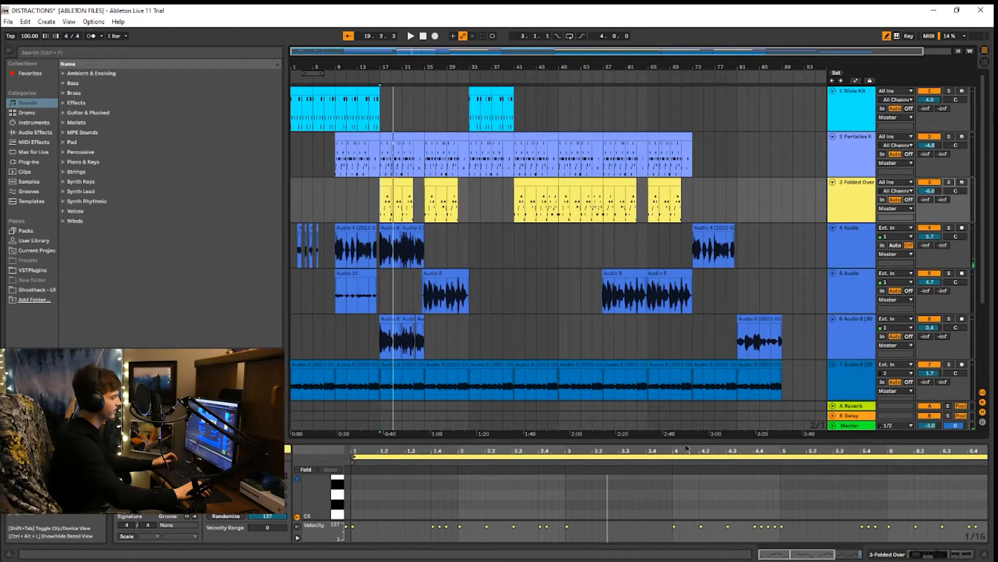
# Enlarge the note editor to examine the Folded Over clip's notes, and shrink it back to show the arrangement
pyautogui.moveTo(685, 440); pyautogui.dragTo(684, 136)
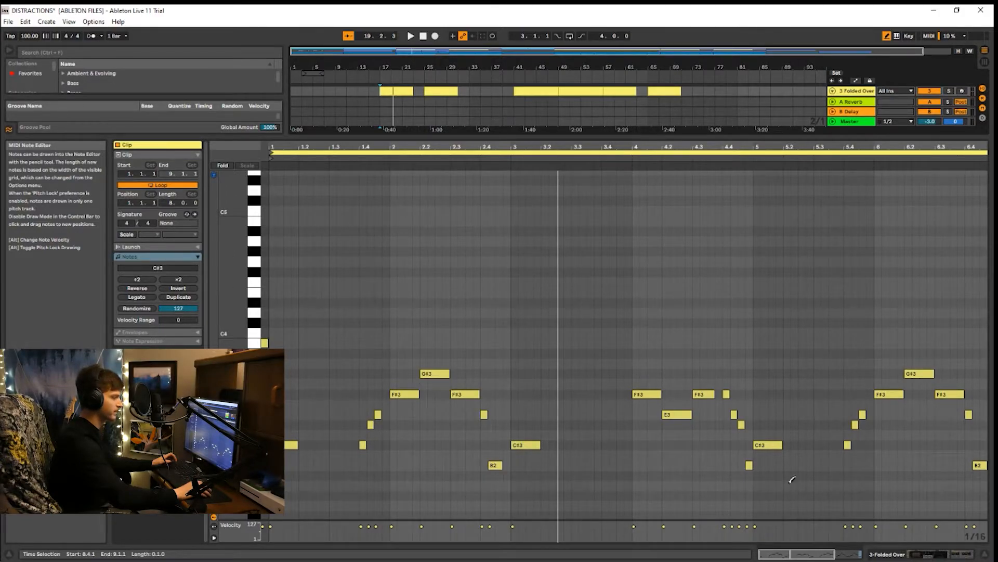
pyautogui.moveTo(743, 144); pyautogui.dragTo(731, 241)
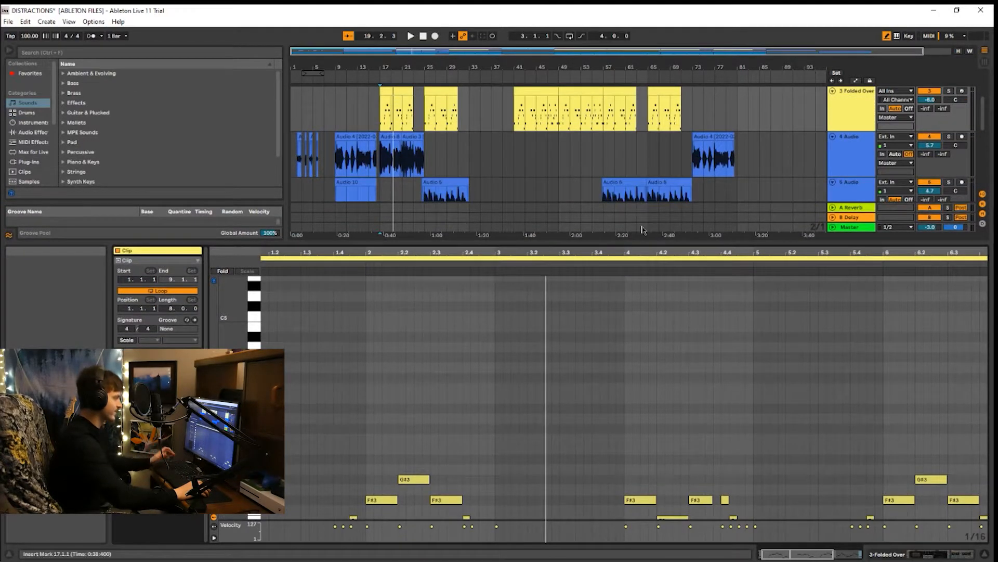
pyautogui.moveTo(623, 244); pyautogui.dragTo(615, 391)
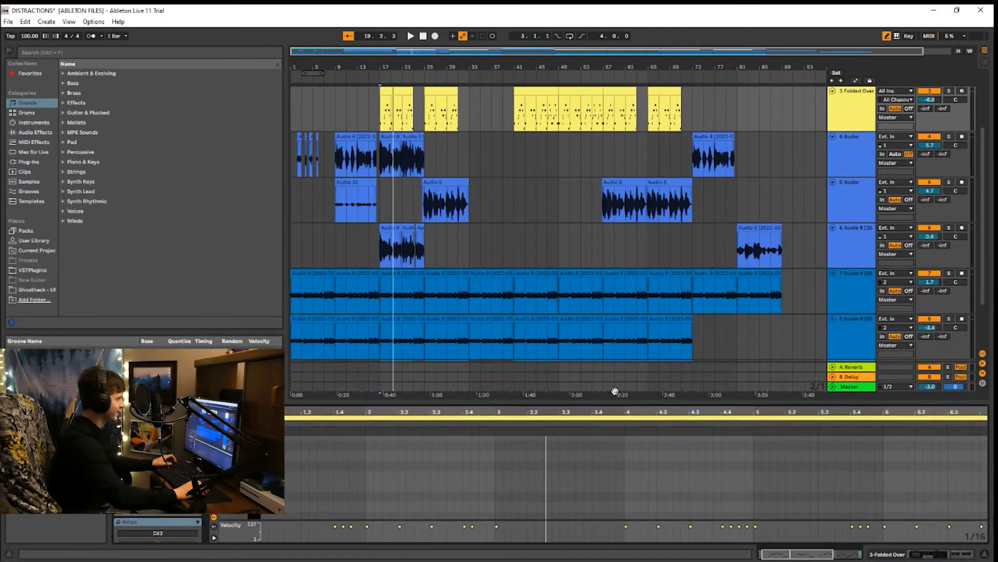
pyautogui.scroll(4, 433, 210)
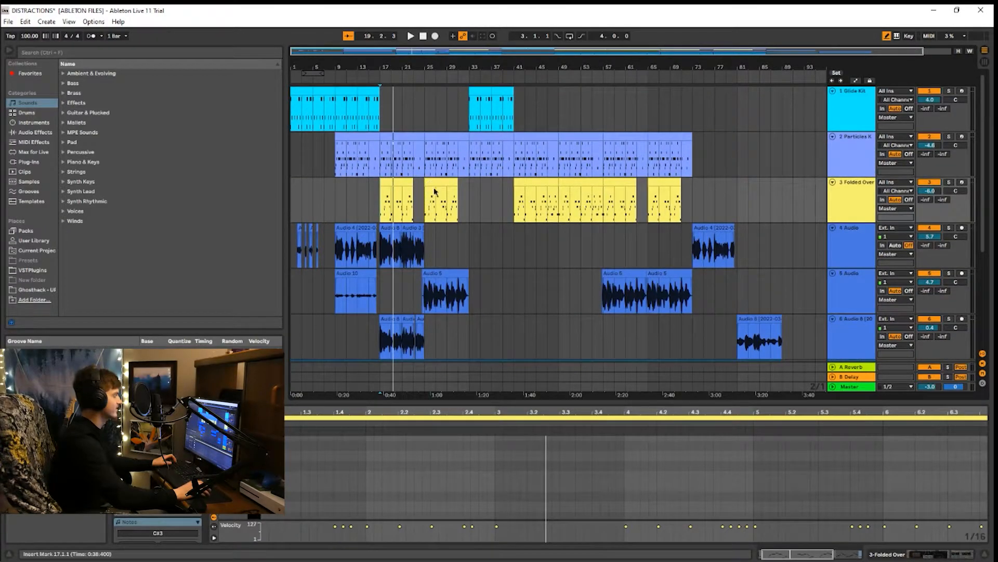
# Solo track 9 (the Ghosthack drum loop) and play it from bar 17
pyautogui.press('space')
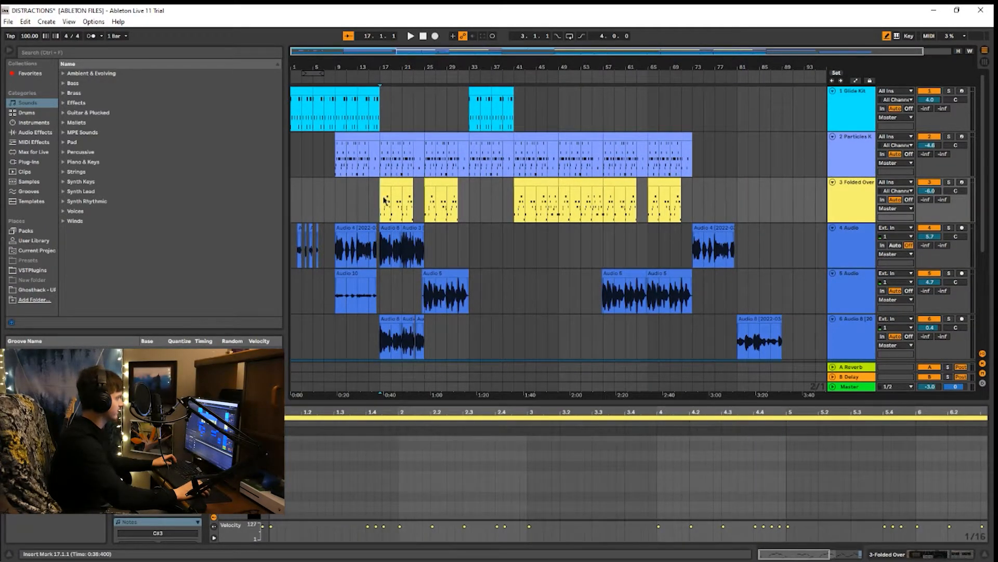
pyautogui.click(335, 201)
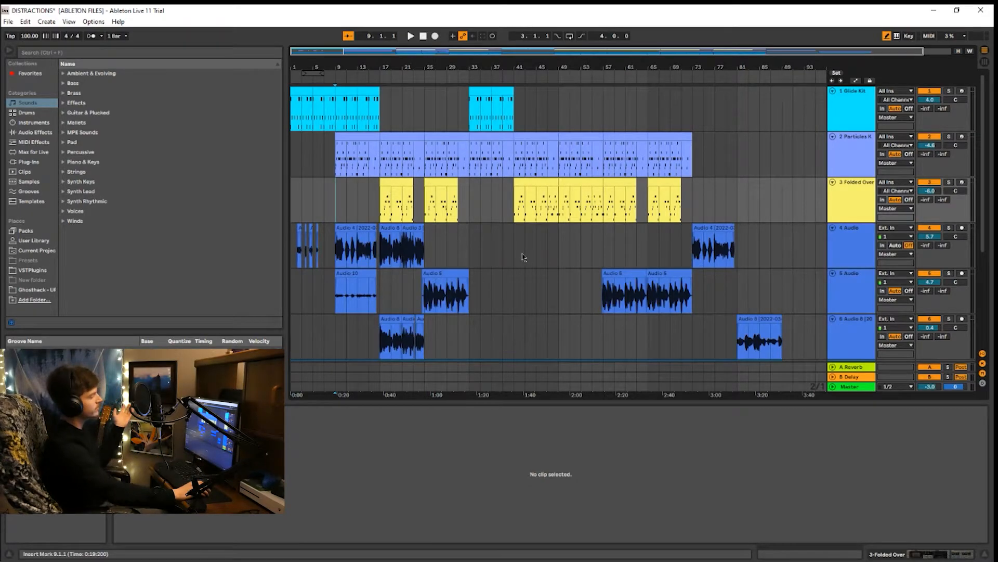
pyautogui.scroll(-5, 517, 234)
pyautogui.scroll(-1, 514, 255)
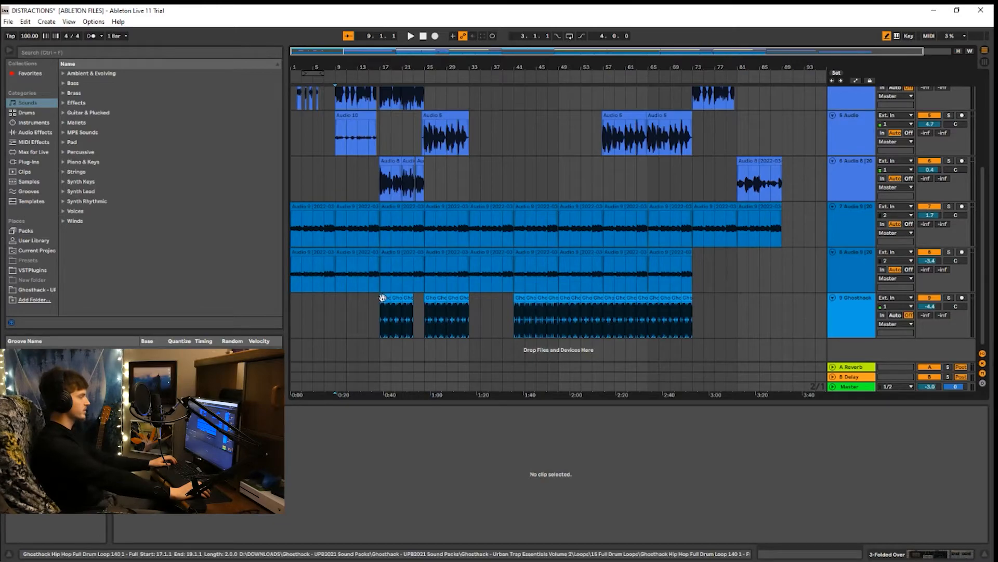
pyautogui.click(385, 315)
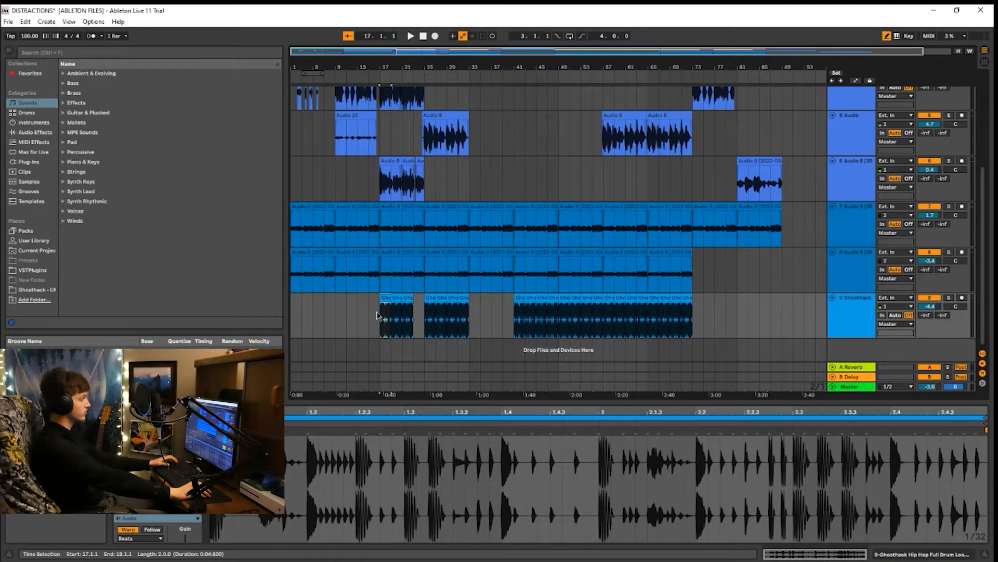
pyautogui.click(377, 314)
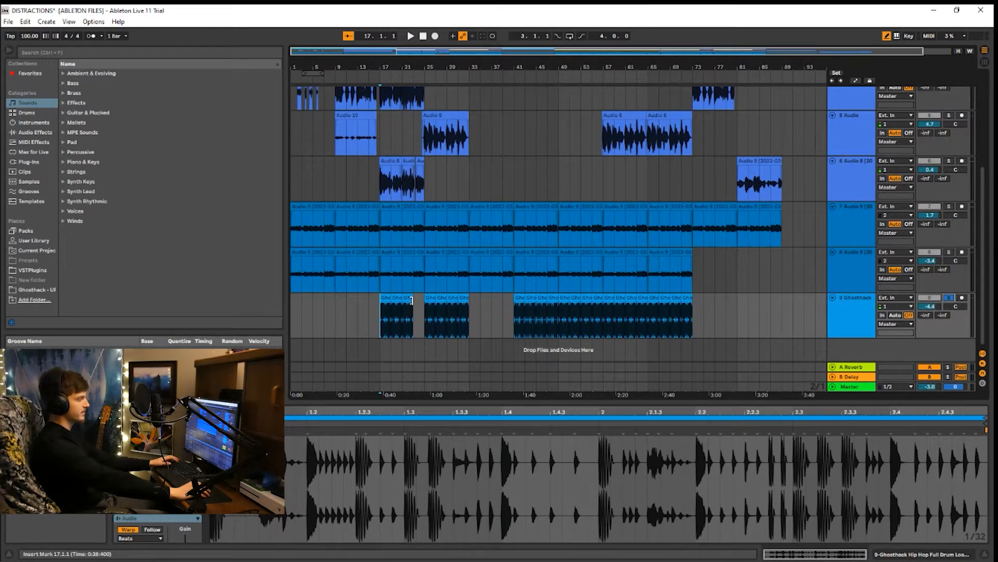
pyautogui.press('space')
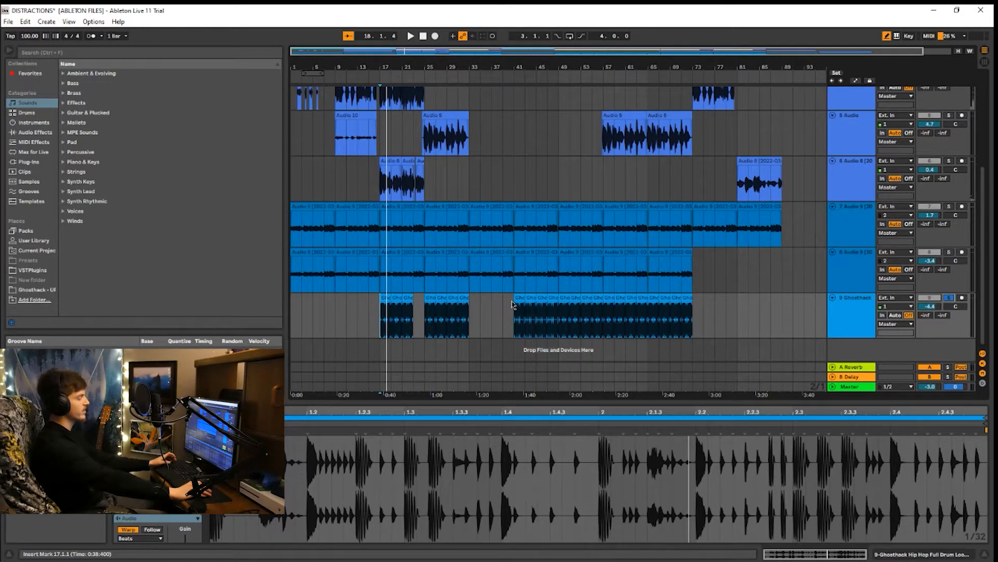
# Solo track 1 (Glide Kit) and play it from bar 1
pyautogui.scroll(5, 414, 281)
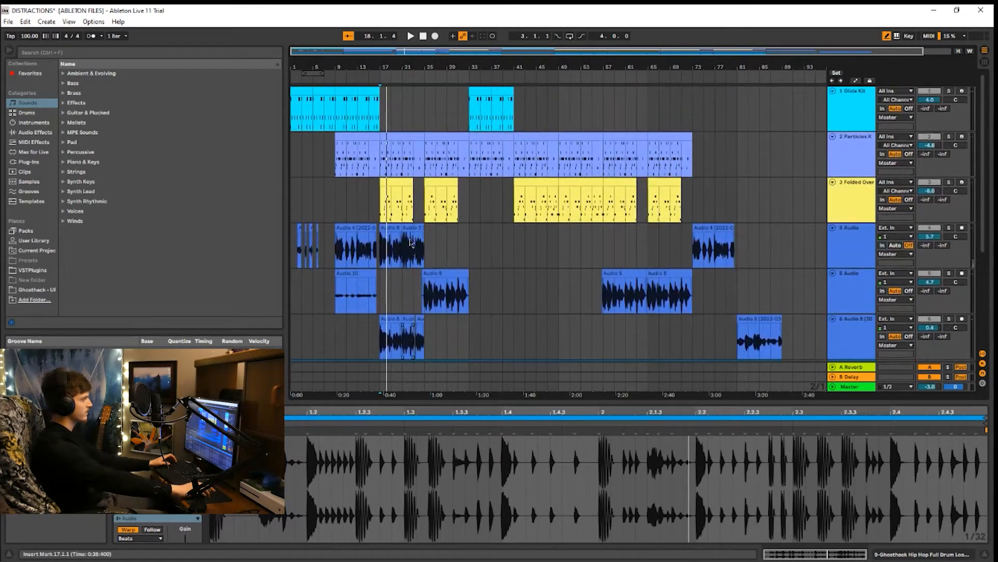
pyautogui.click(293, 109)
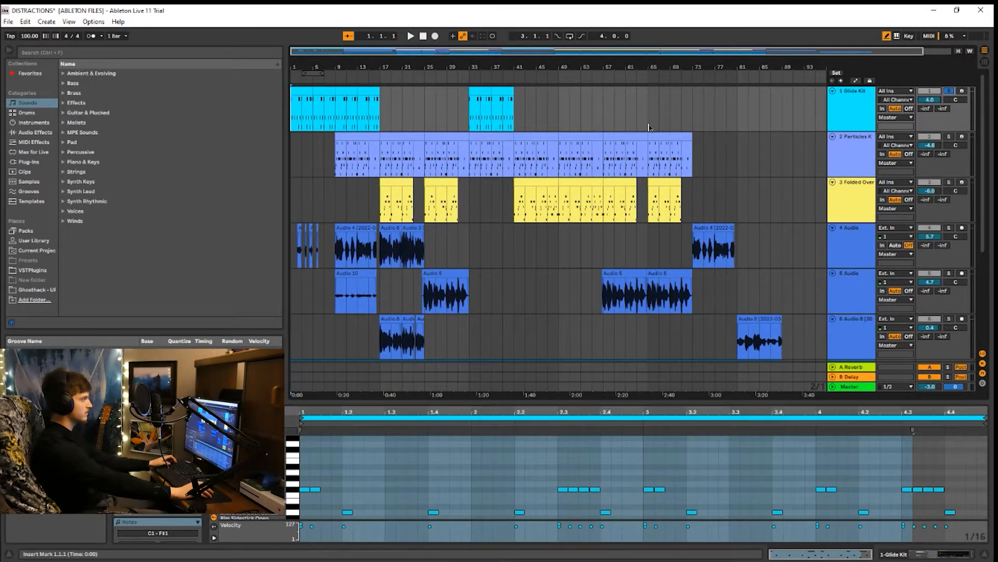
pyautogui.press('space')
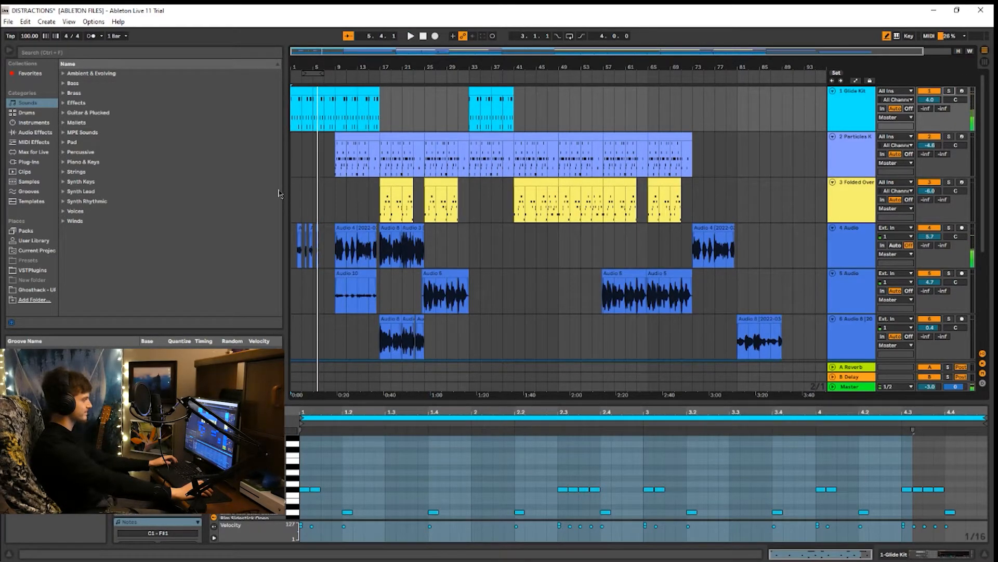
# Play the full arrangement from bar 1 and again from bar 9 with no track soloed
pyautogui.click(293, 198)
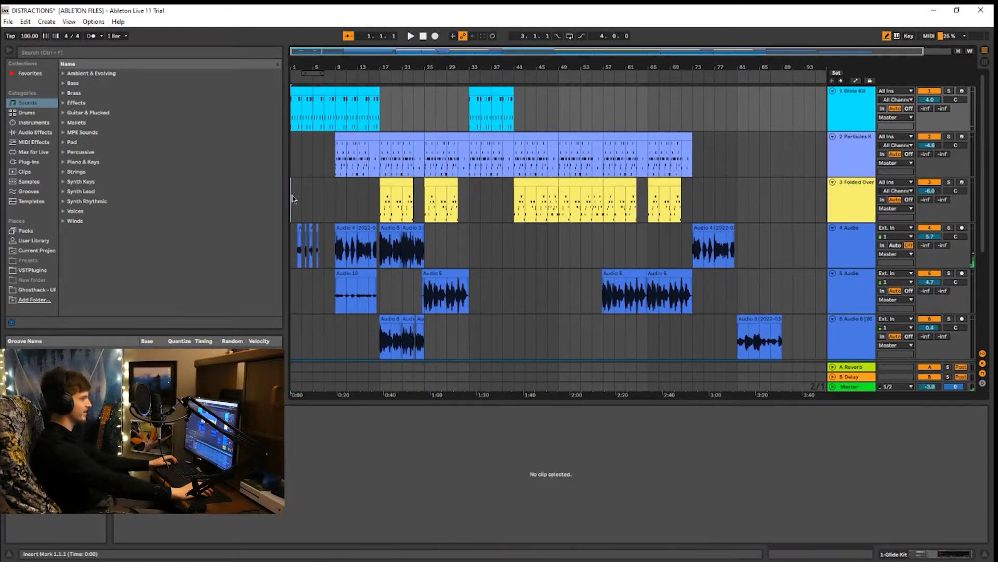
pyautogui.scroll(-3, 364, 198)
pyautogui.scroll(3, 400, 194)
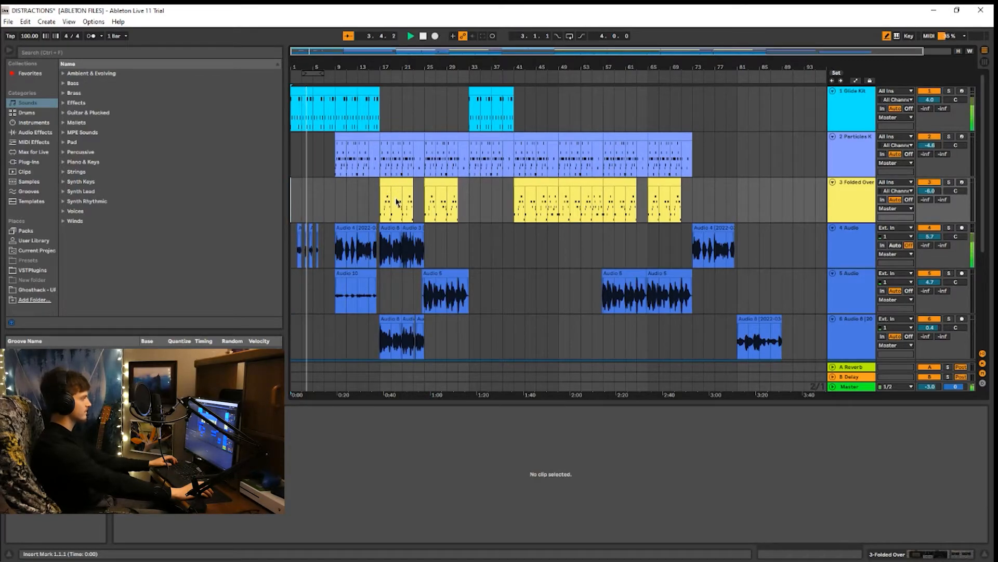
pyautogui.click(333, 251)
pyautogui.press('space')
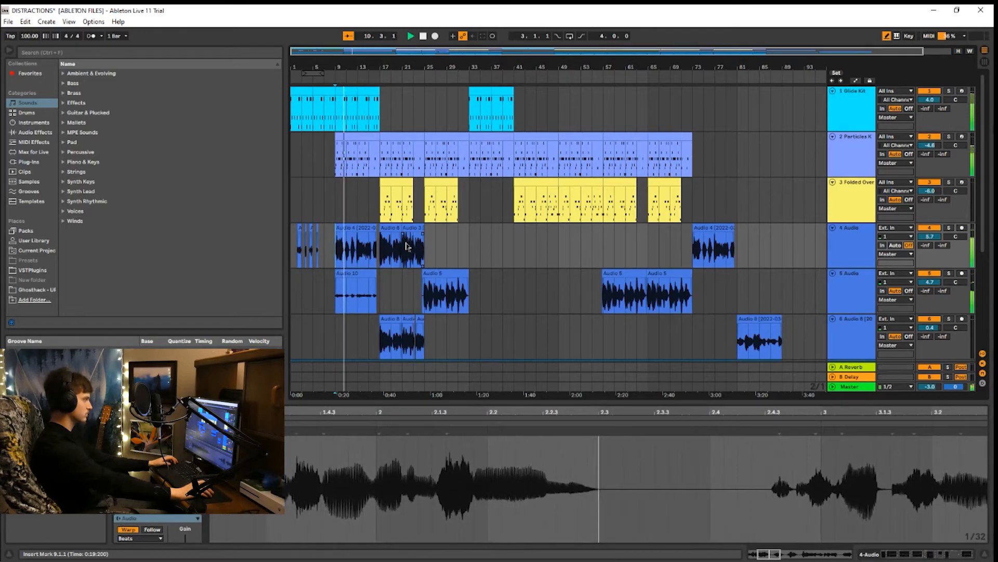
# Look over the lower tracks while the full arrangement plays, and place the insert marker at bar 21 of the Glide Kit track
pyautogui.scroll(-2, 406, 247)
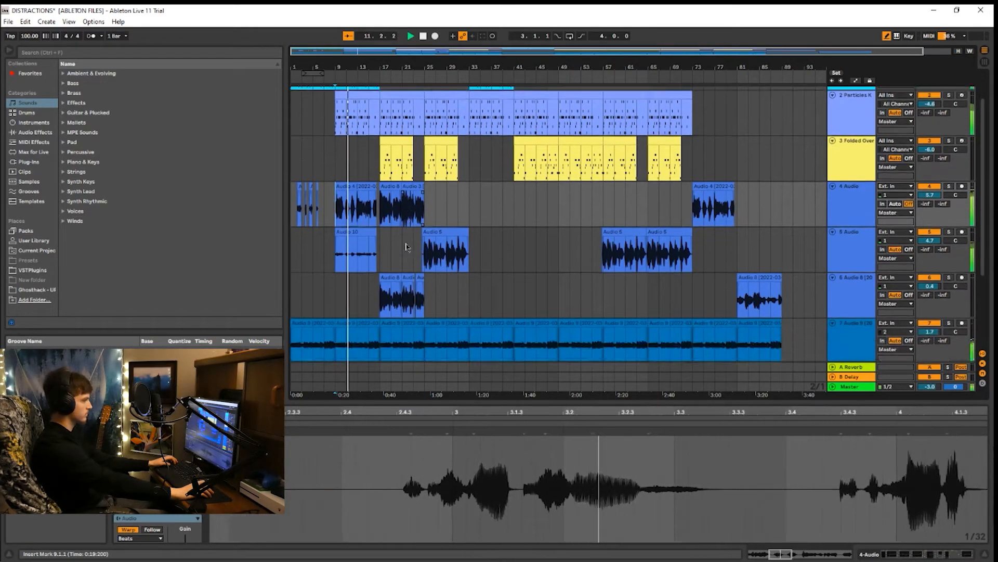
pyautogui.scroll(2, 406, 247)
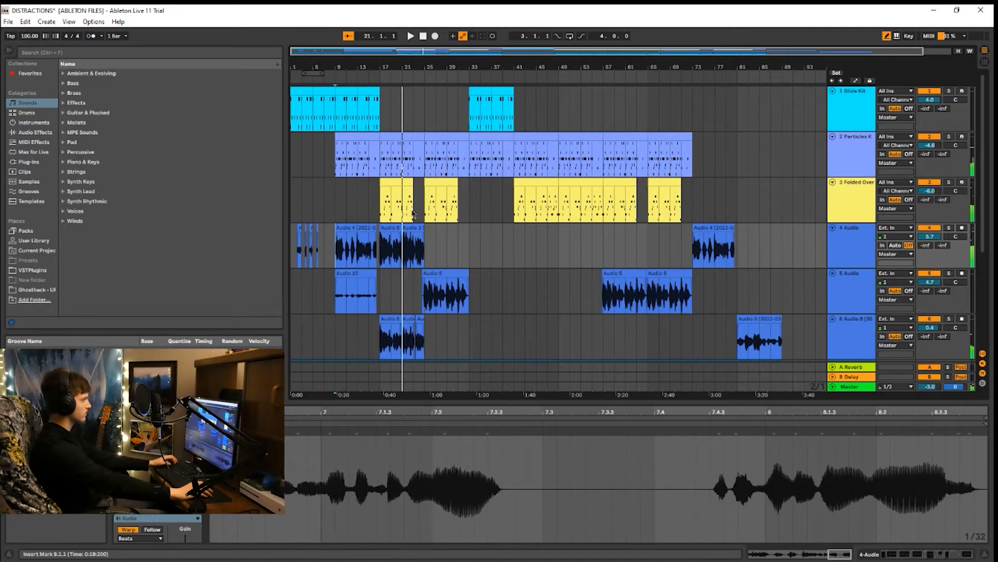
pyautogui.click(410, 130)
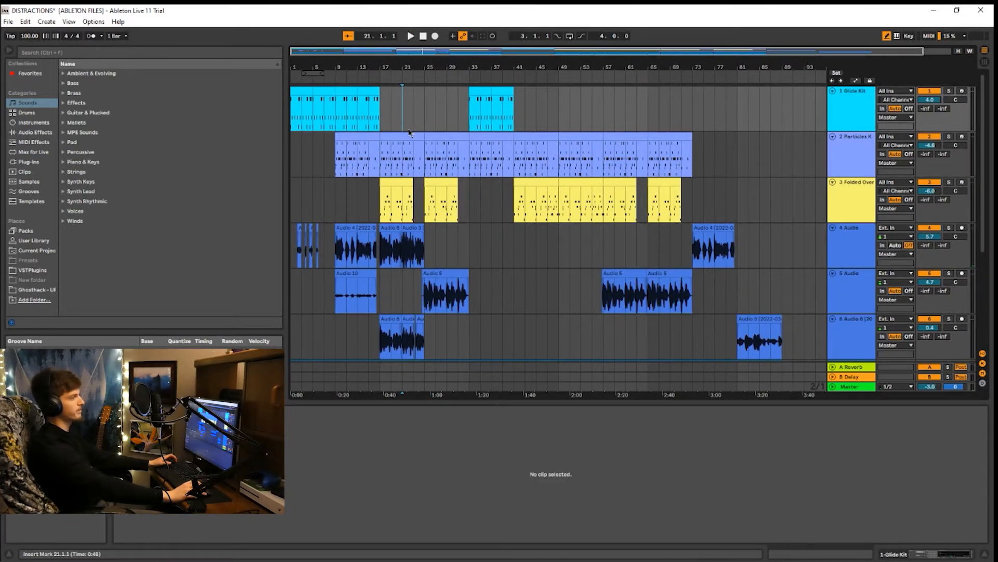
# Inspect the Particles Keys track at bars 5 and 9 and the Glide Kit gap at bar 27, and look over the lower audio tracks
pyautogui.click(316, 158)
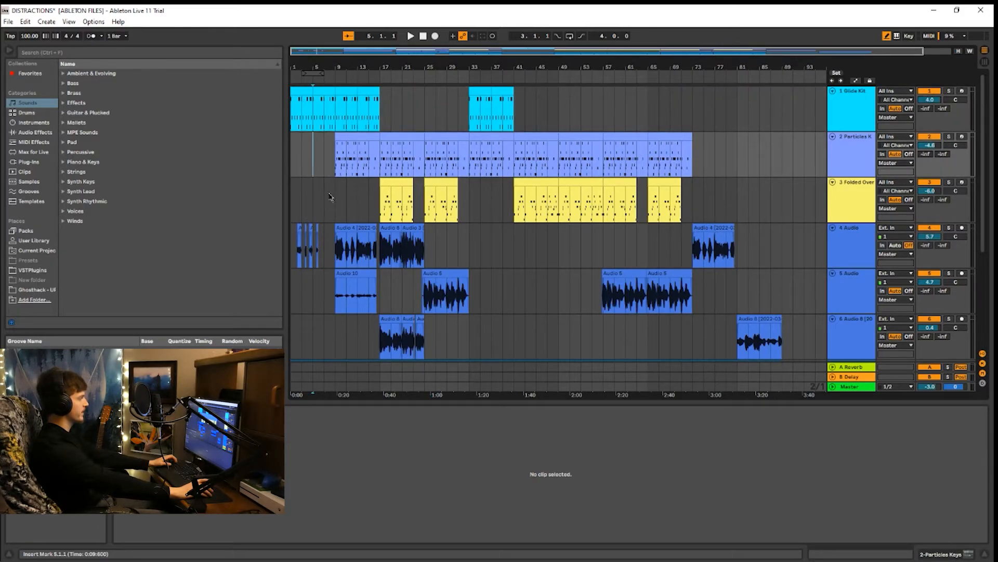
pyautogui.click(317, 147)
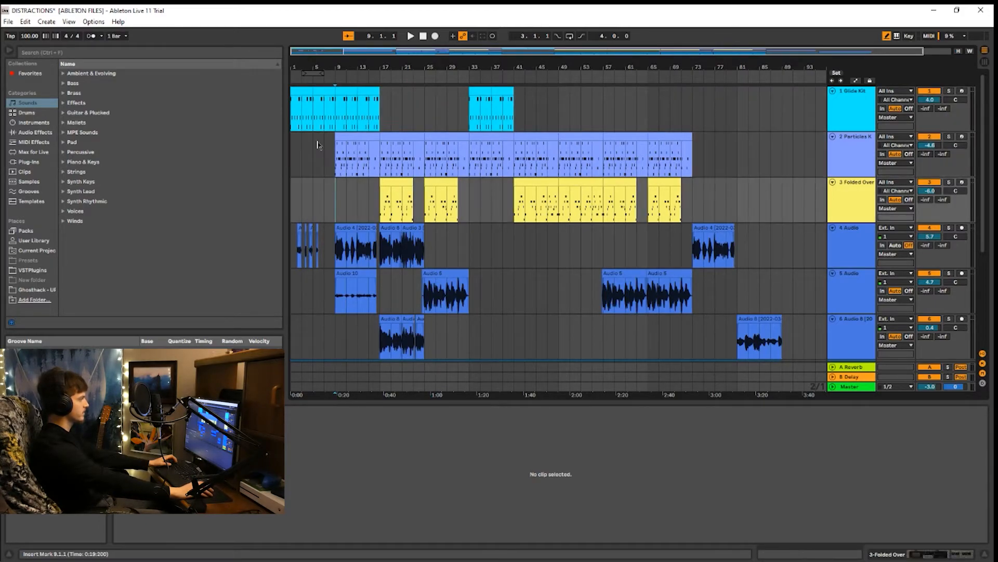
pyautogui.click(436, 108)
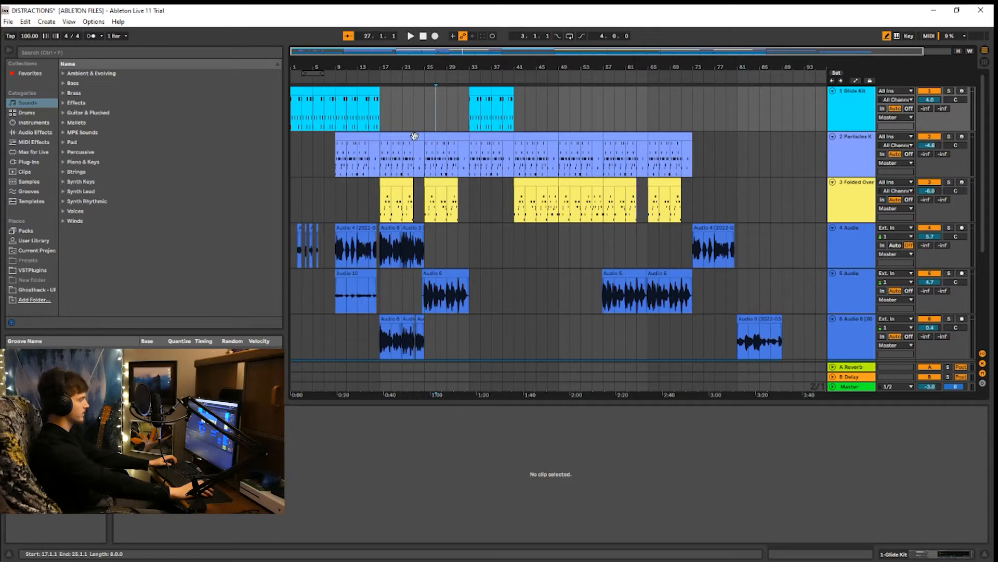
pyautogui.click(339, 158)
pyautogui.scroll(-3, 390, 276)
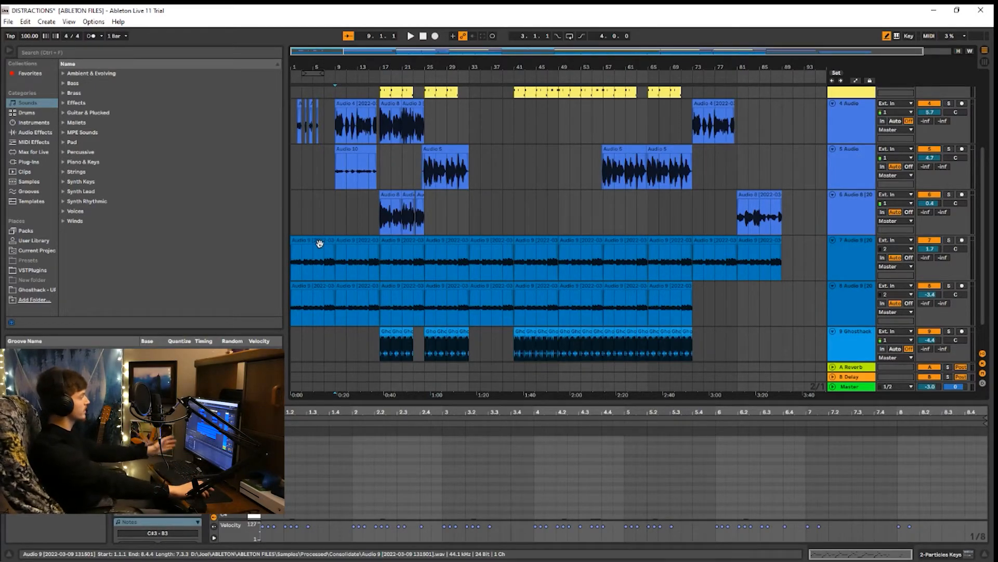
pyautogui.scroll(4, 386, 235)
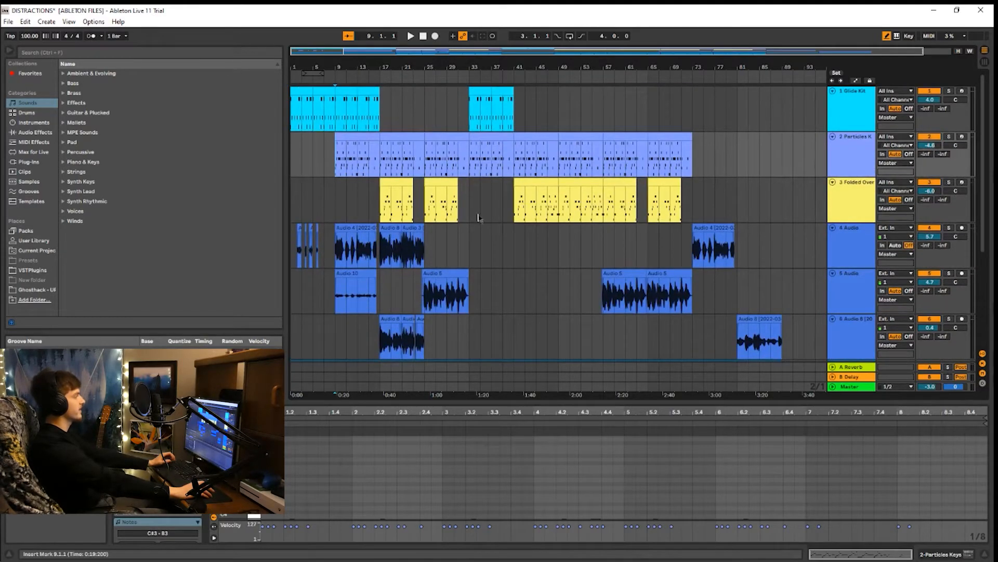
pyautogui.scroll(-3, 425, 270)
pyautogui.scroll(3, 427, 271)
pyautogui.scroll(-3, 429, 270)
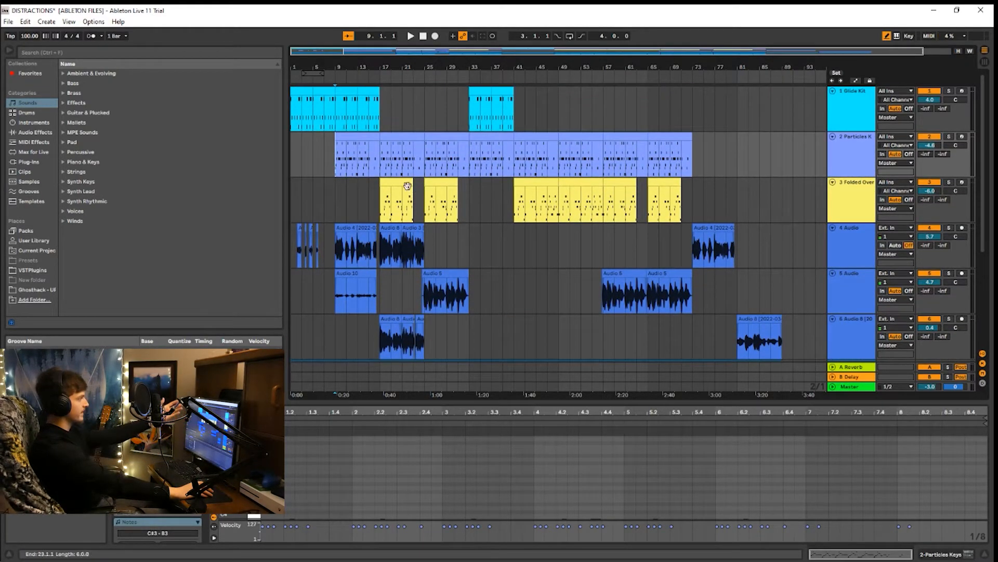
# Select the Folded Over clip at bar 17, examine its notes in an enlarged note editor, and bring the arrangement back into view
pyautogui.click(392, 180)
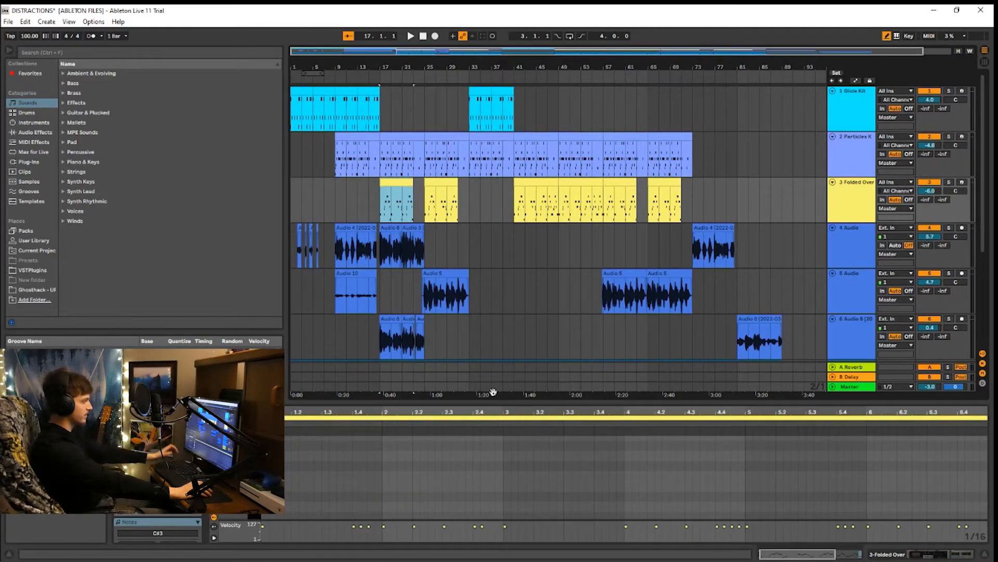
pyautogui.moveTo(466, 404); pyautogui.dragTo(466, 143)
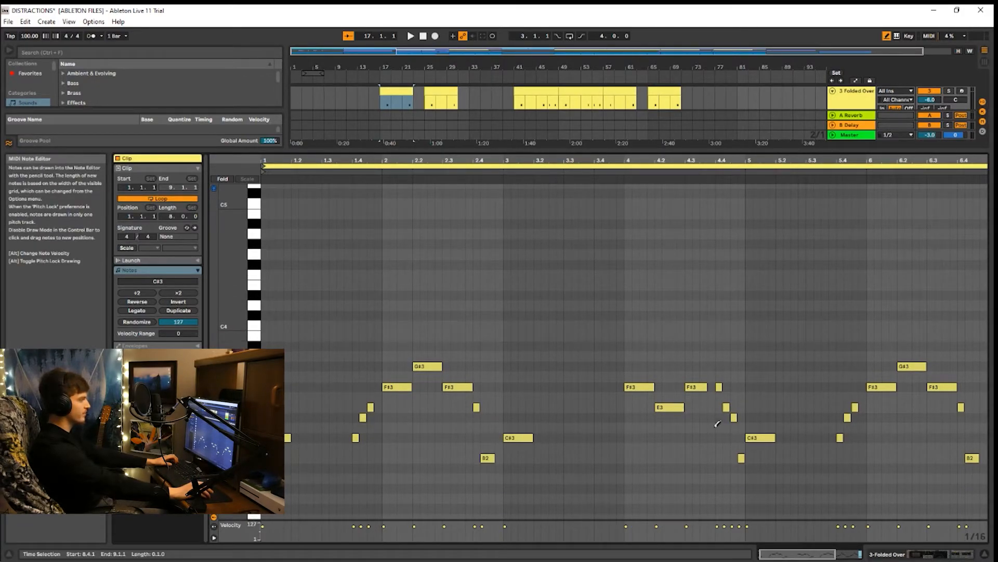
pyautogui.moveTo(531, 150); pyautogui.dragTo(530, 445)
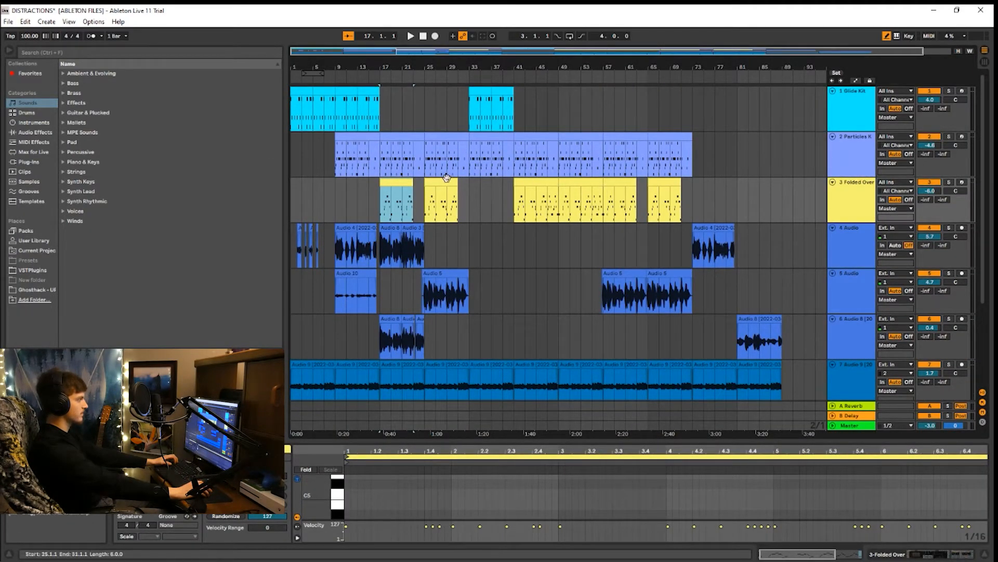
# Select the first audio clip on track 7, starting at bar 1, and examine its waveform alongside the other tracks
pyautogui.scroll(-2, 478, 212)
pyautogui.scroll(-3, 499, 253)
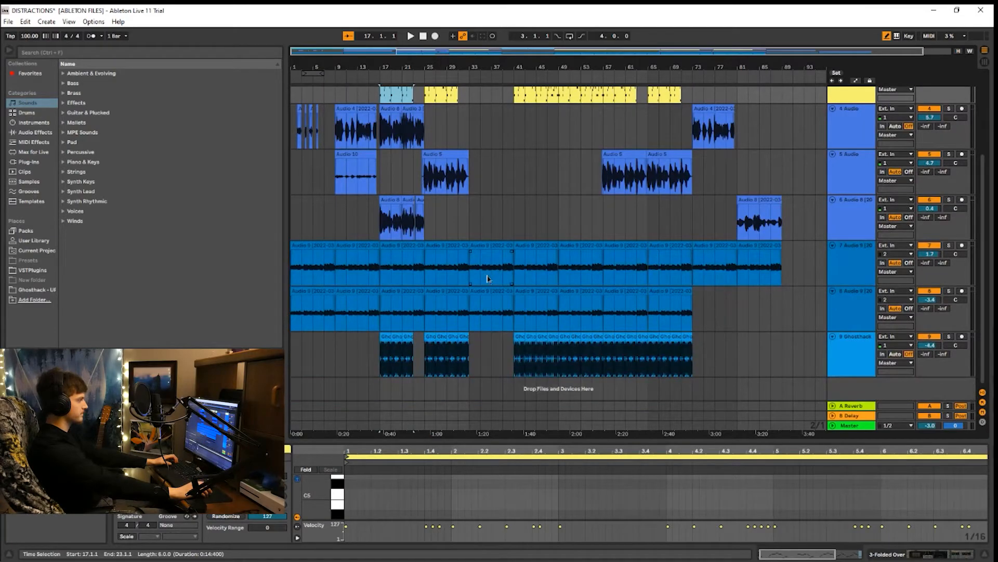
pyautogui.click(295, 235)
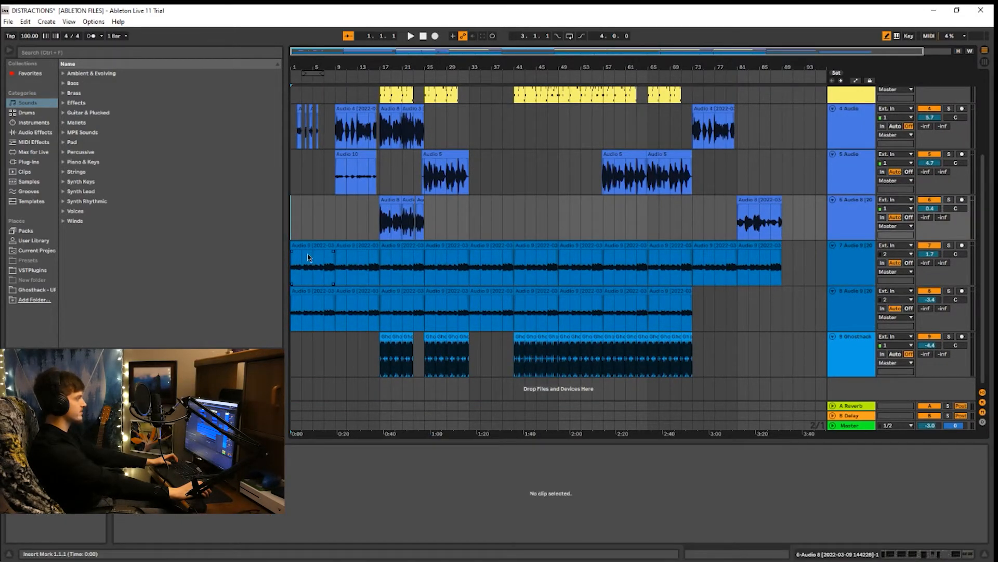
pyautogui.click(308, 245)
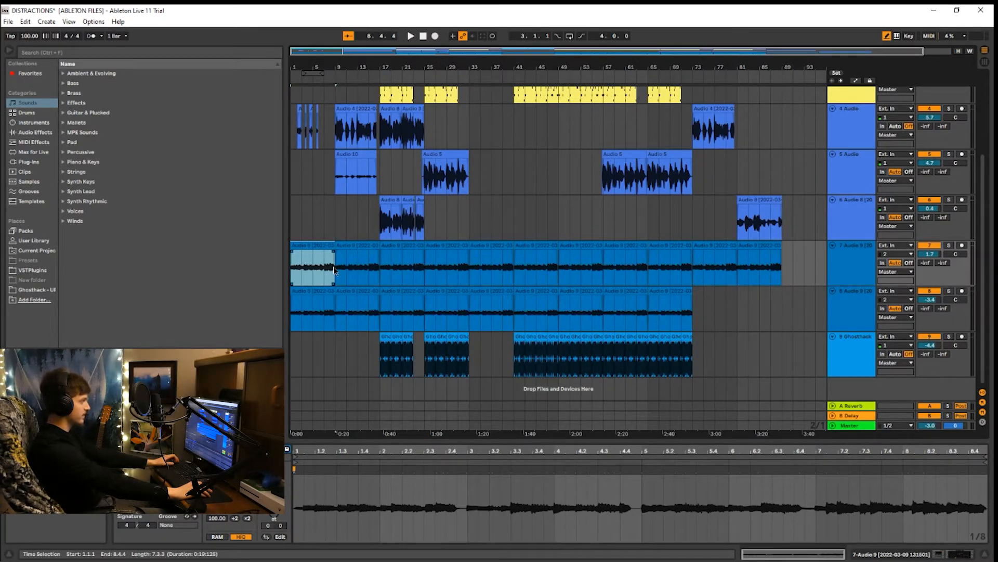
pyautogui.scroll(2, 361, 286)
pyautogui.scroll(-2, 361, 288)
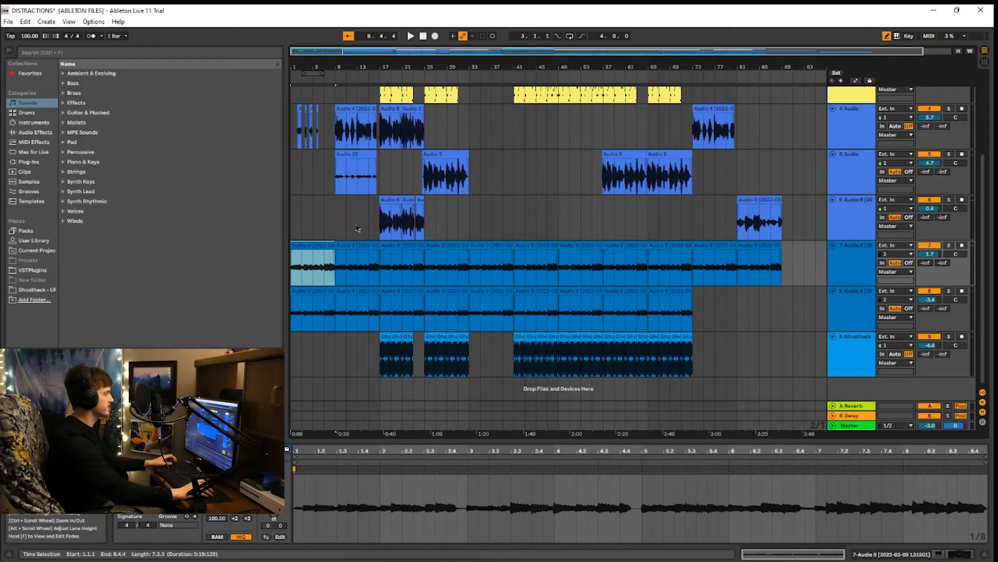
# Review the arrangement from bar 1 and bar 9 of track 6, and place the insert marker at bar 9 of Particles Keys
pyautogui.click(294, 217)
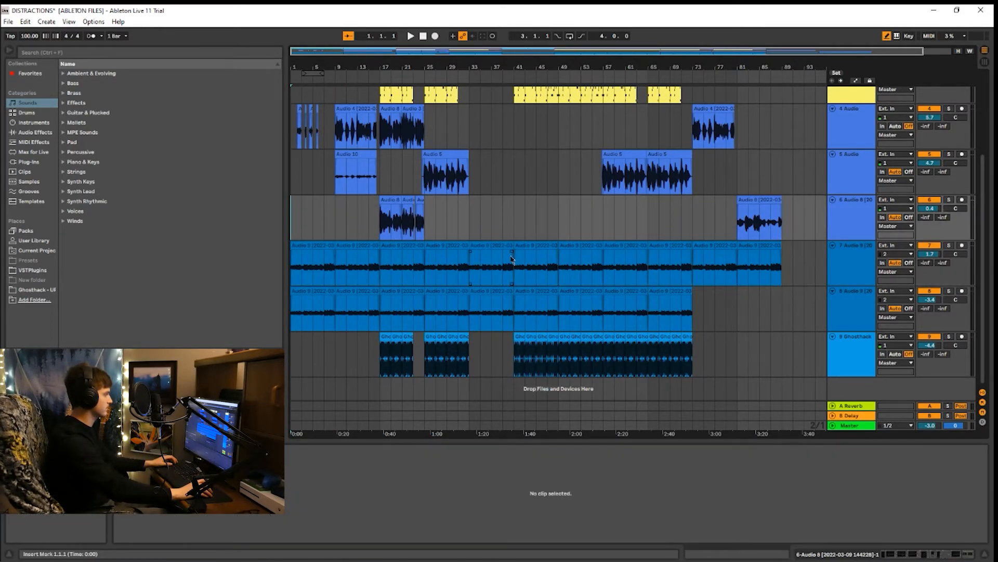
pyautogui.scroll(3, 510, 259)
pyautogui.scroll(1, 536, 261)
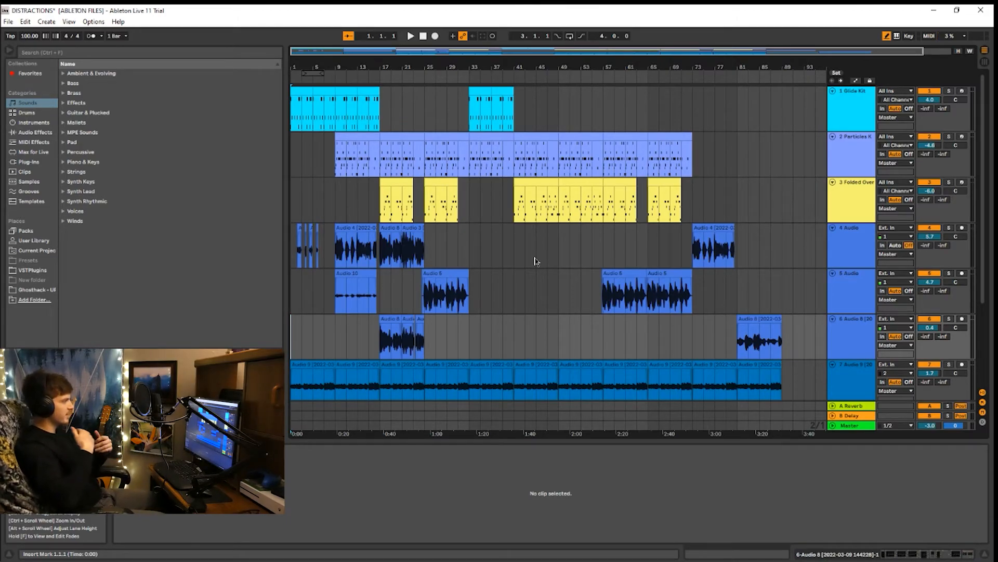
pyautogui.scroll(-2, 343, 307)
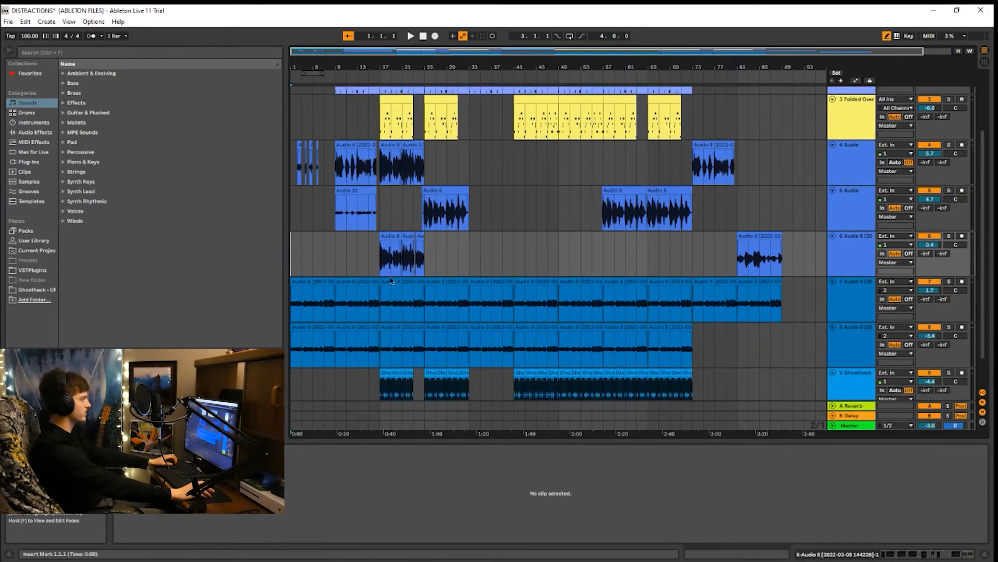
pyautogui.click(334, 255)
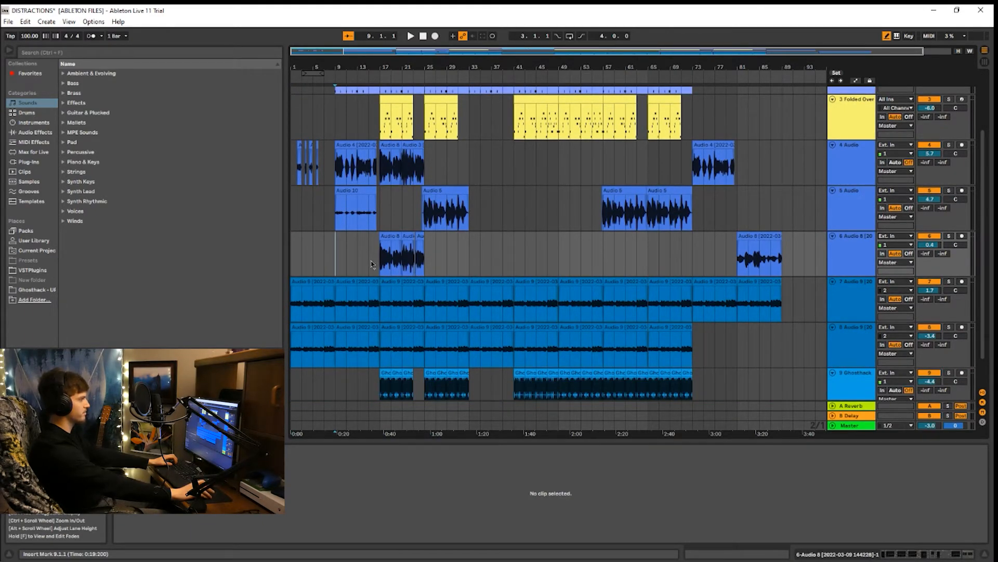
pyautogui.scroll(2, 388, 260)
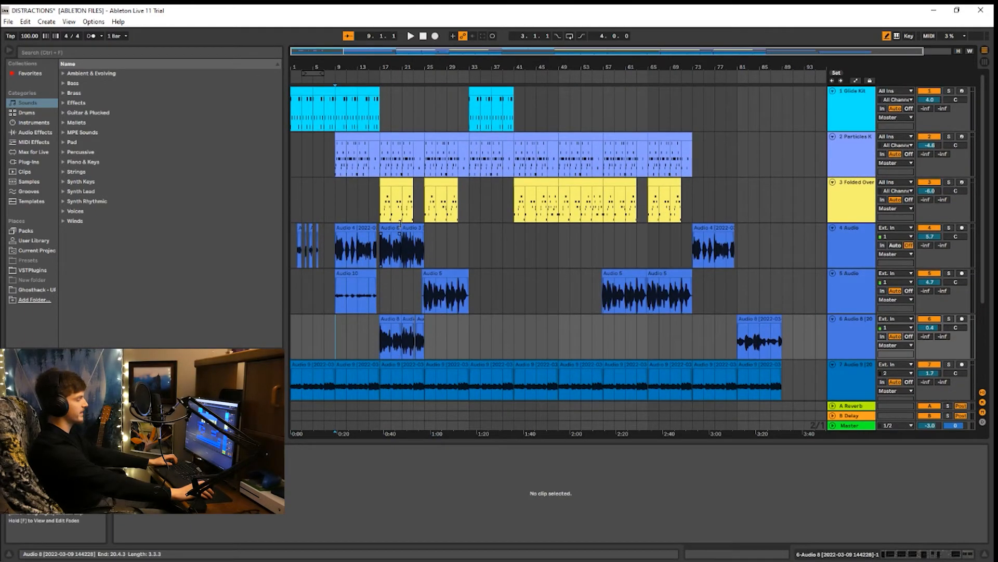
pyautogui.click(337, 162)
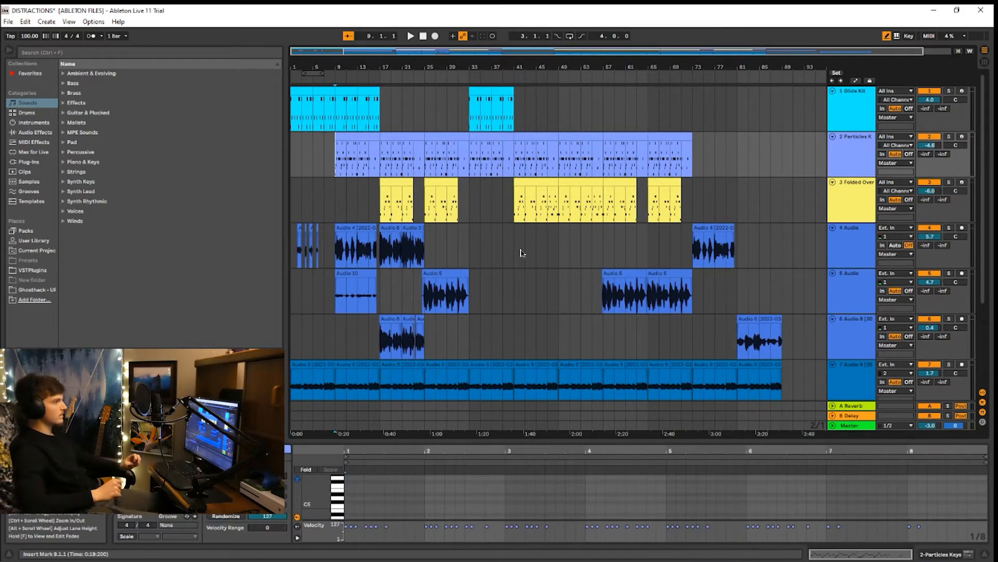